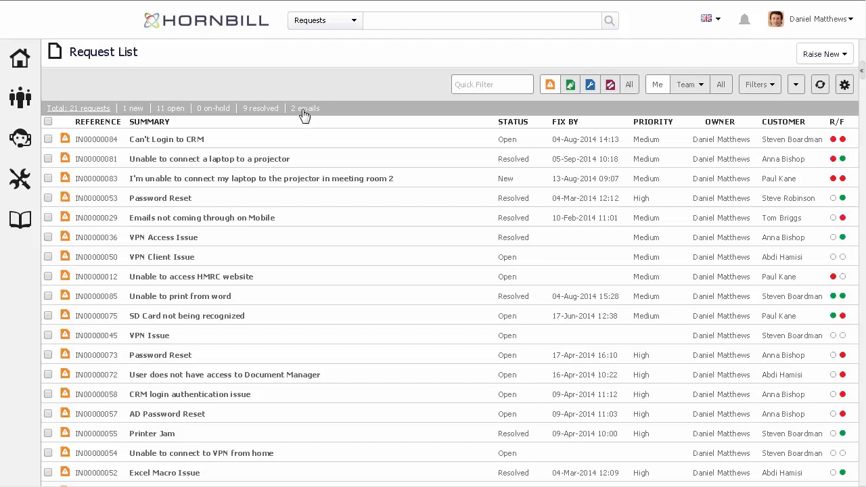
Open the service desk mailbox, glance at Sent Items, then return to the Inbox with its two waiting emails
left_click(305, 111)
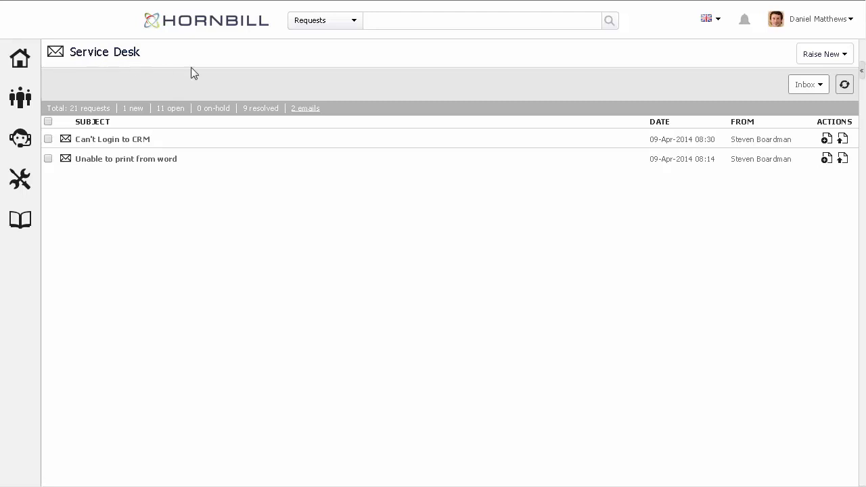
left_click(819, 84)
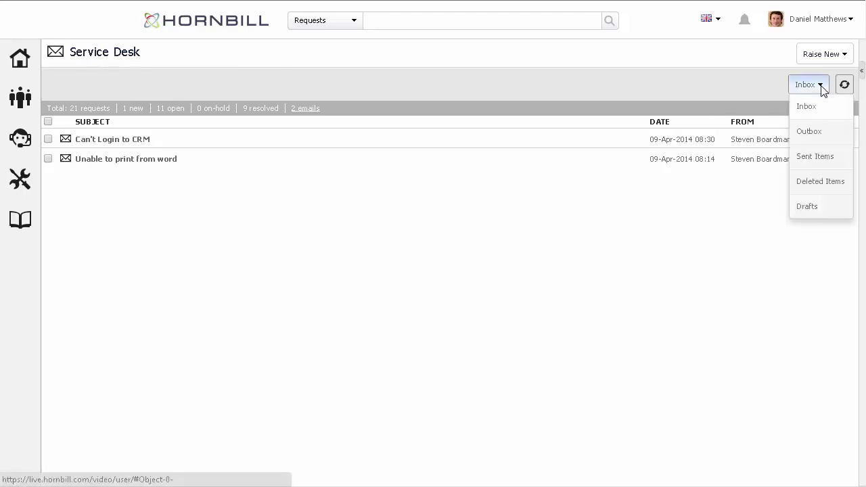
left_click(816, 157)
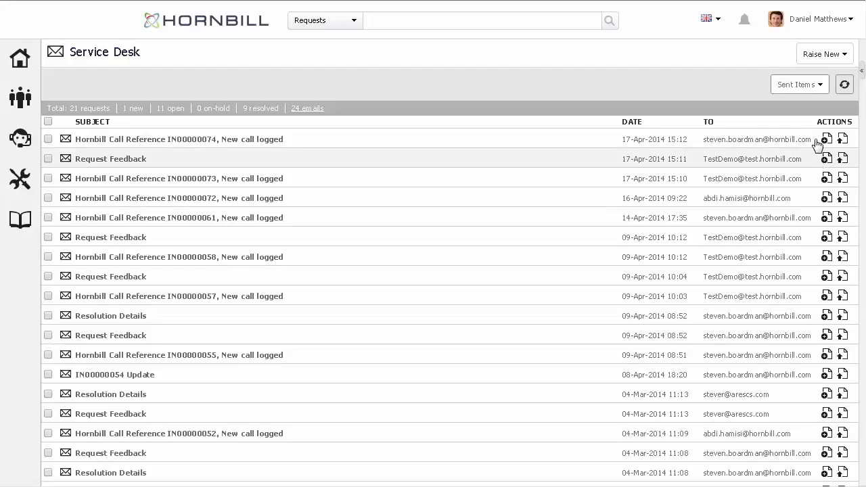
left_click(798, 85)
left_click(793, 108)
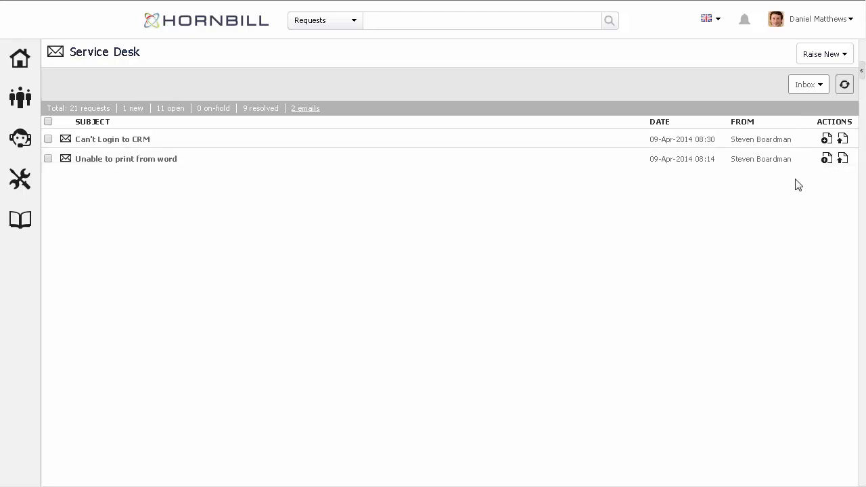
Open the 'Unable to print from word' email from the inbox to read it
left_click(396, 162)
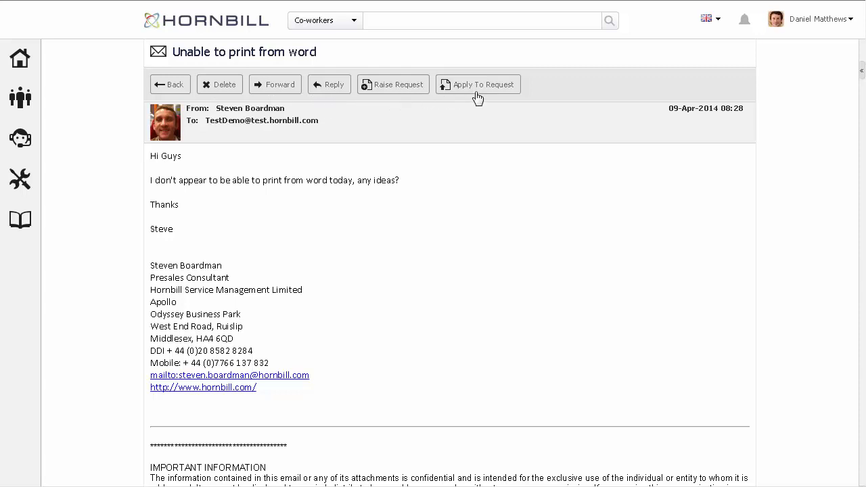
Start raising a request from the printing email and confirm the sender as the customer
left_click(386, 92)
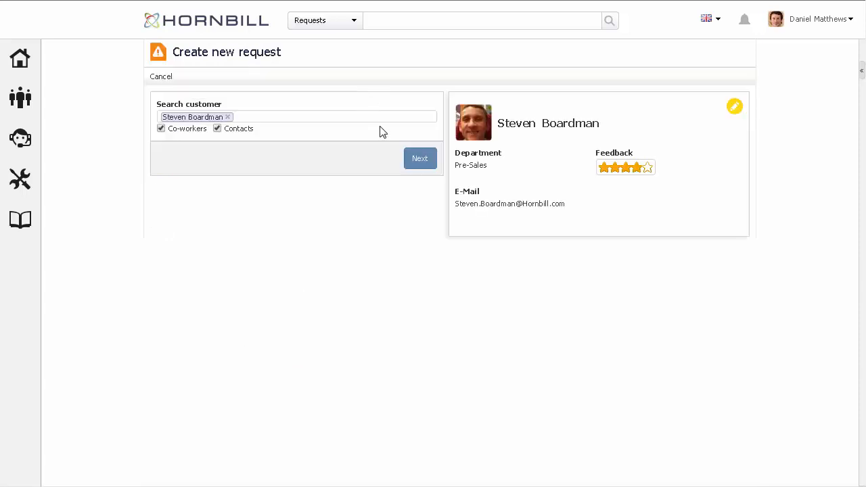
left_click(421, 160)
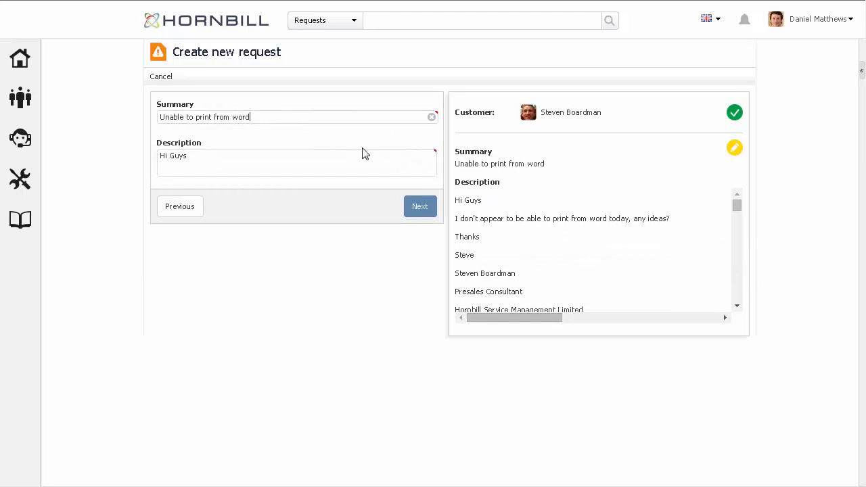
left_click_drag(737, 205, 738, 200)
Accept the email's summary and description, choose Desktop Support and type Incident, and finish to create IN00000088
left_click(420, 207)
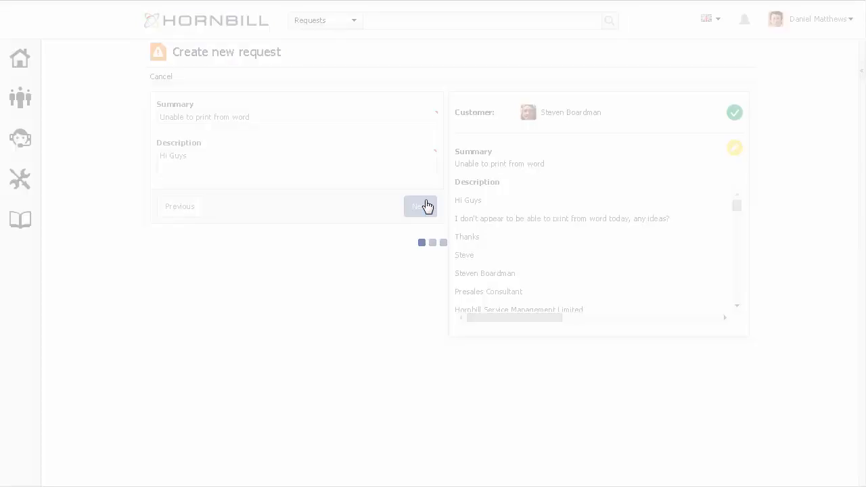
left_click(308, 133)
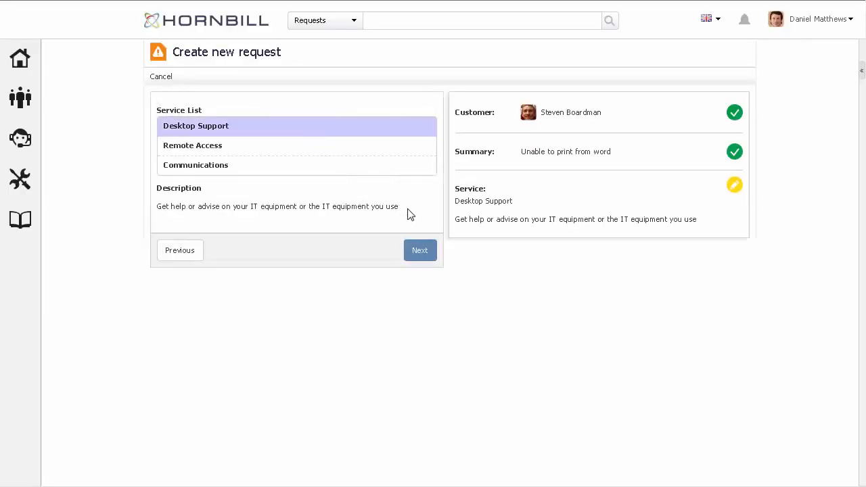
left_click(420, 251)
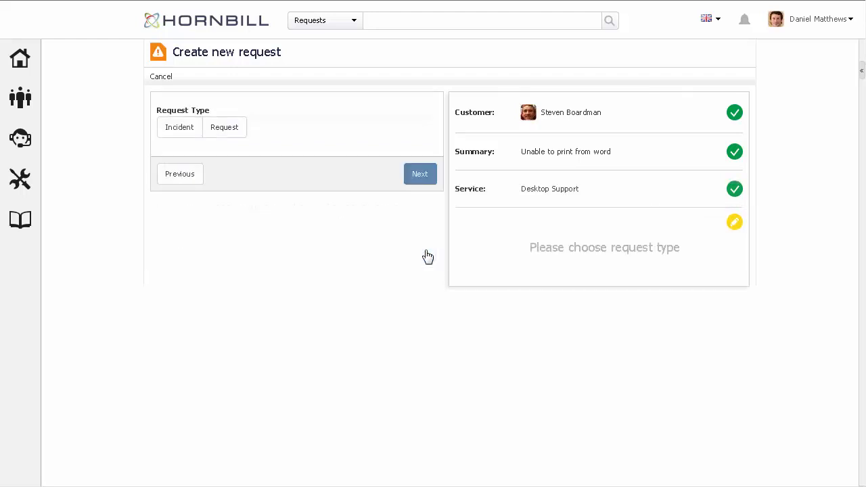
left_click(179, 127)
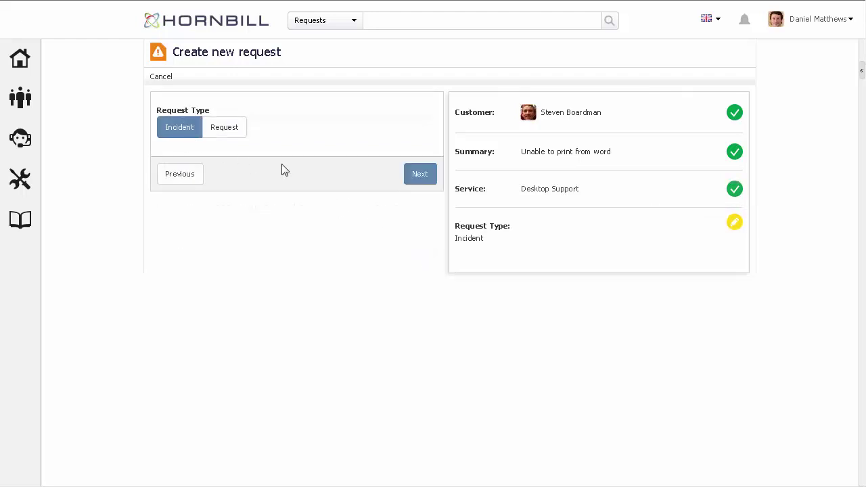
left_click(420, 174)
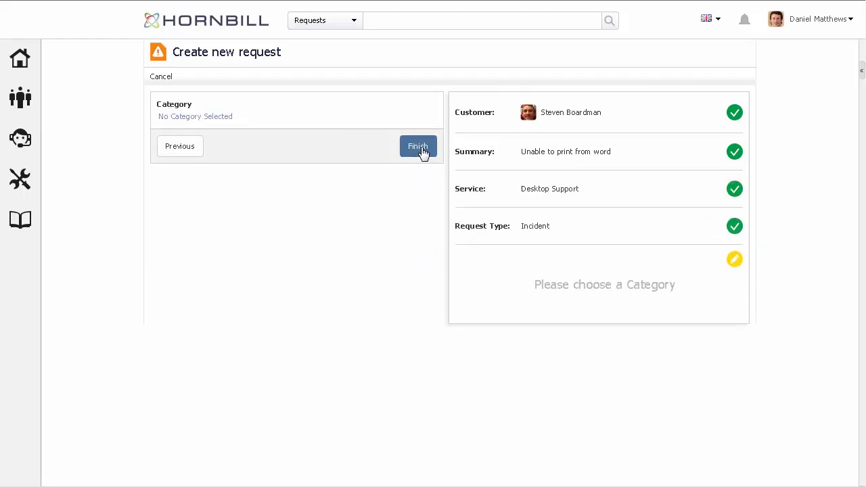
left_click(423, 150)
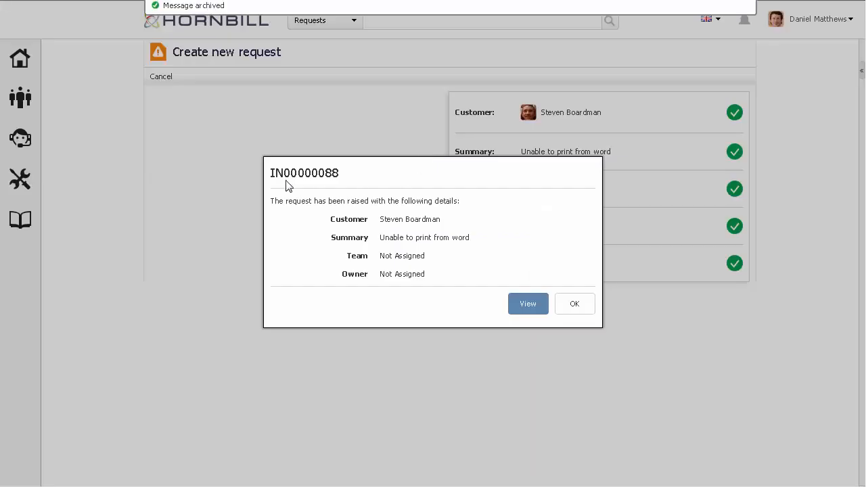
Dismiss the IN00000088 confirmation to return to the inbox with the Can't Login to CRM email
left_click(579, 303)
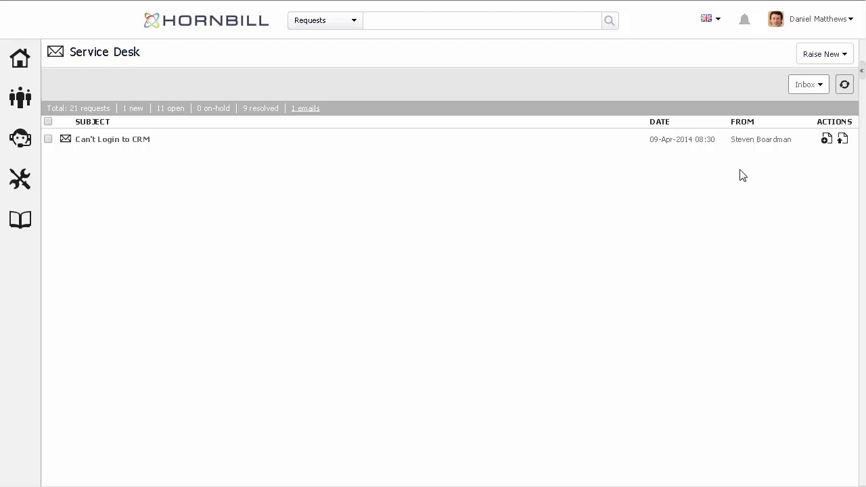
Apply the Can't Login to CRM email to existing request IN00000084 and open that request
left_click(844, 141)
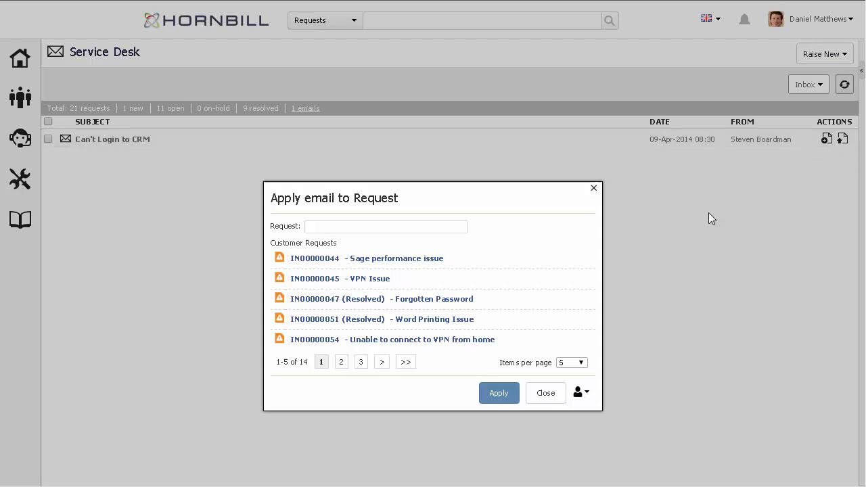
left_click(341, 362)
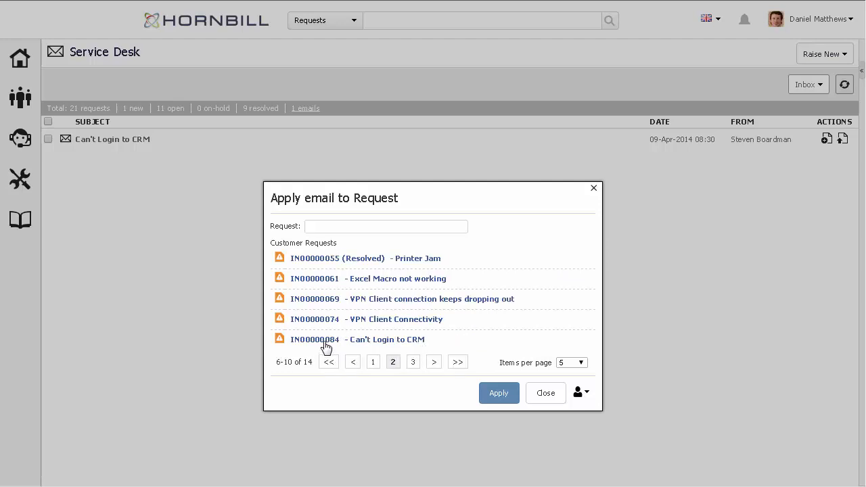
left_click(325, 339)
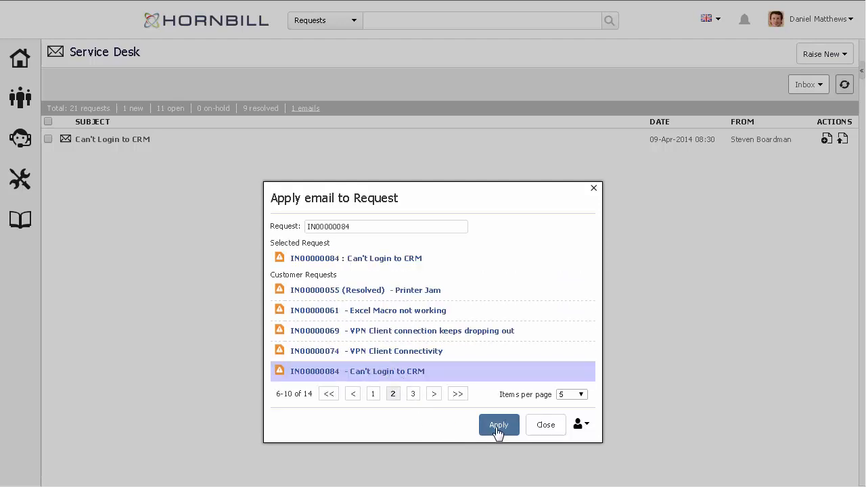
left_click(499, 425)
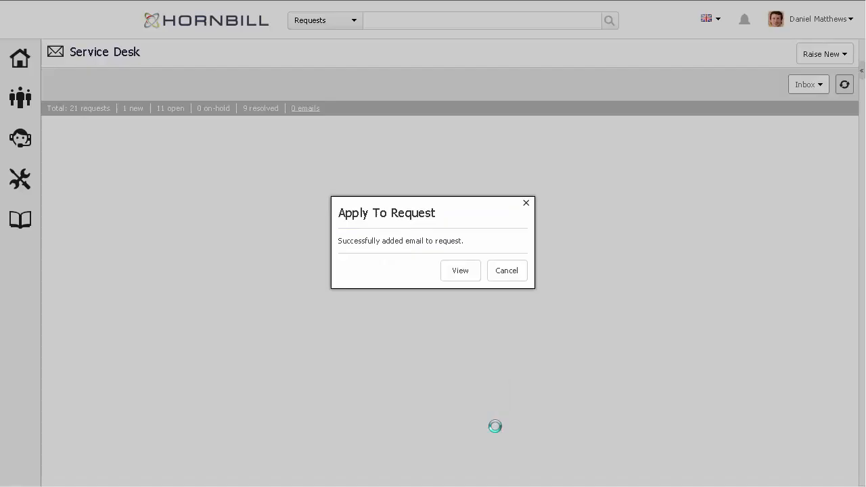
left_click(461, 272)
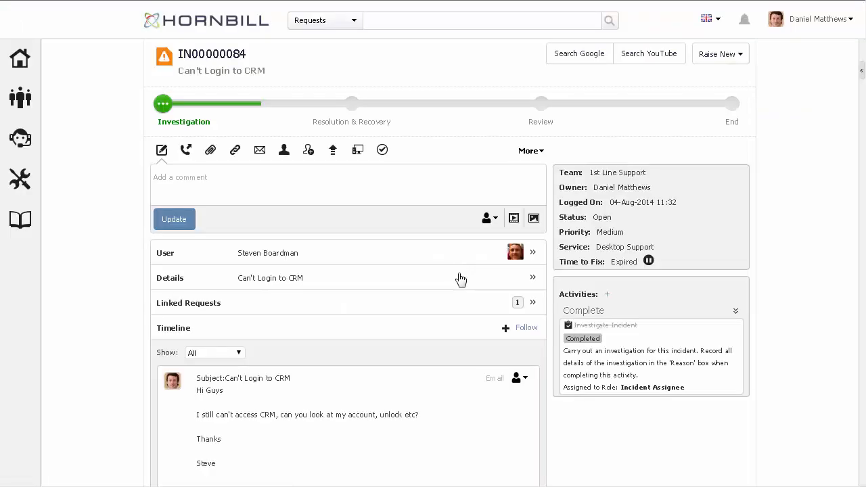